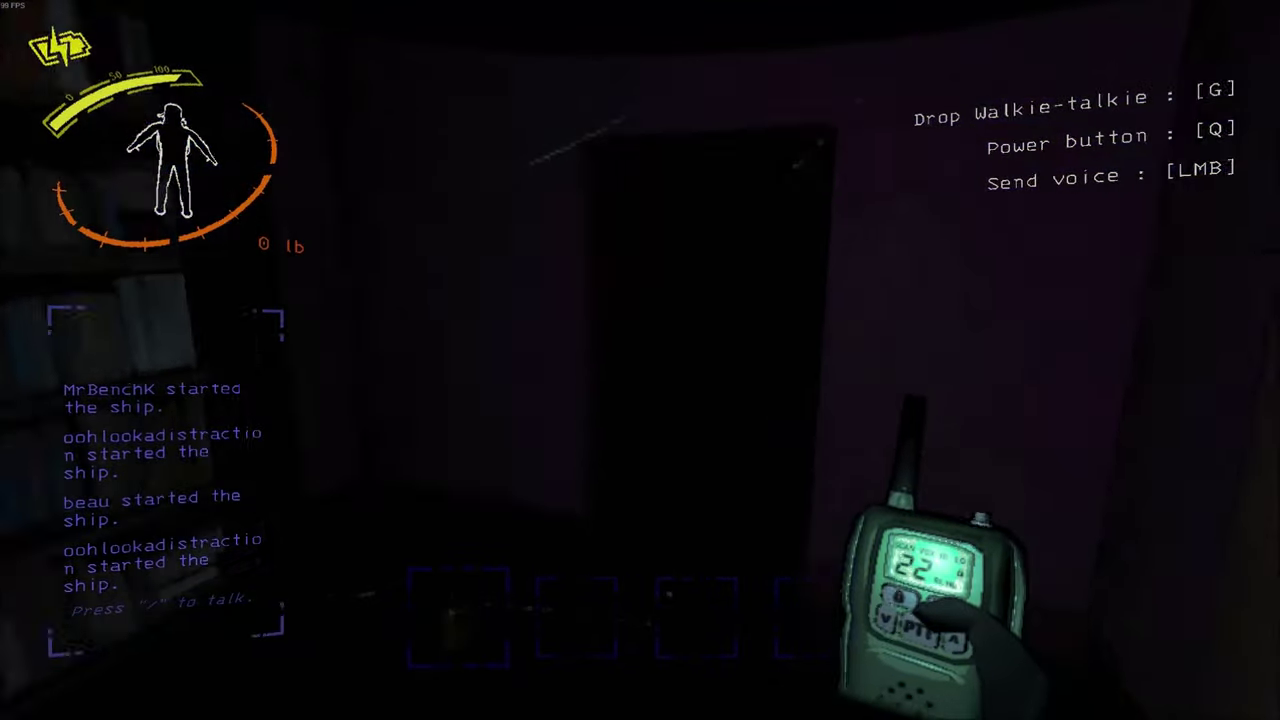
pyautogui.press('w')
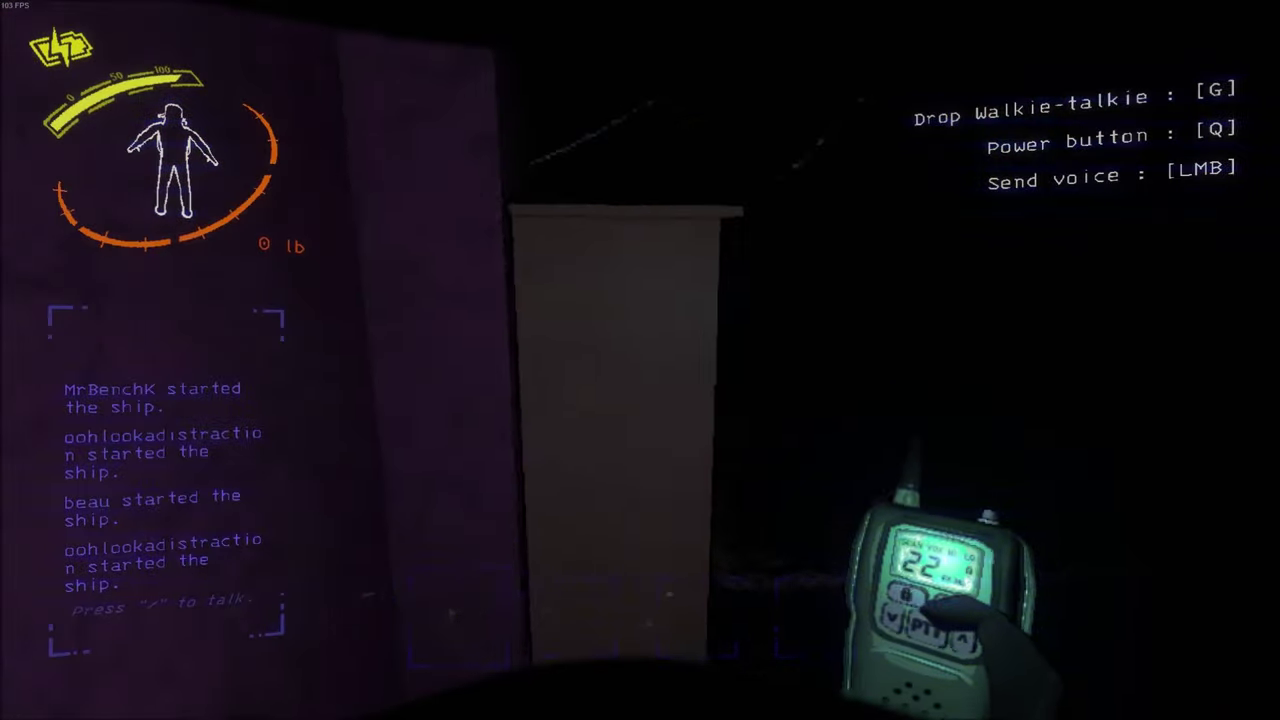
pyautogui.press('w')
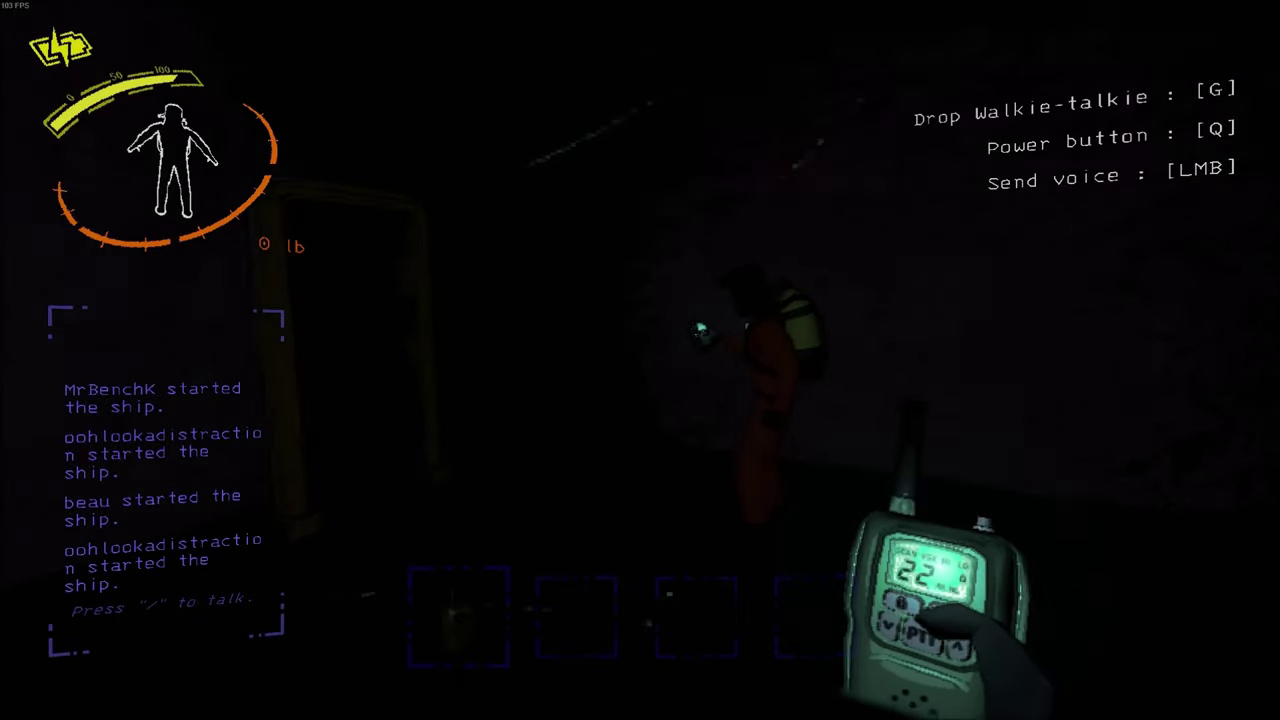
pyautogui.press('w')
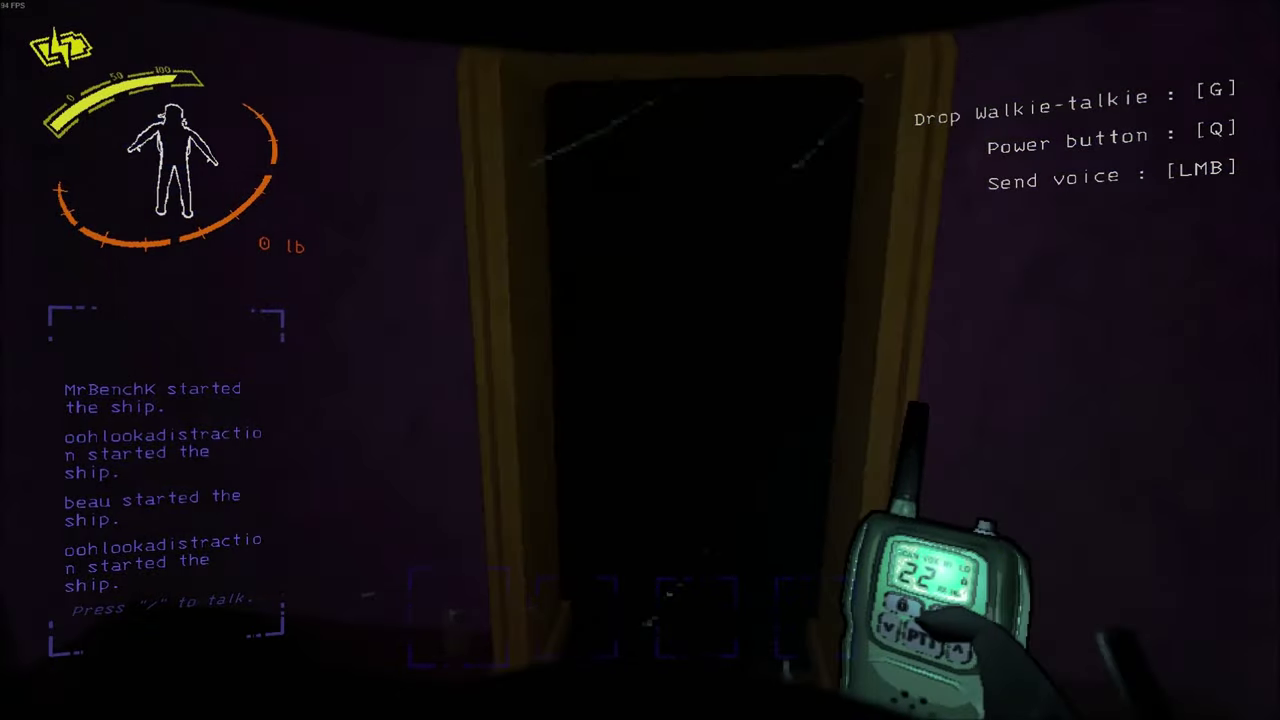
pyautogui.press('w')
pyautogui.press('w')
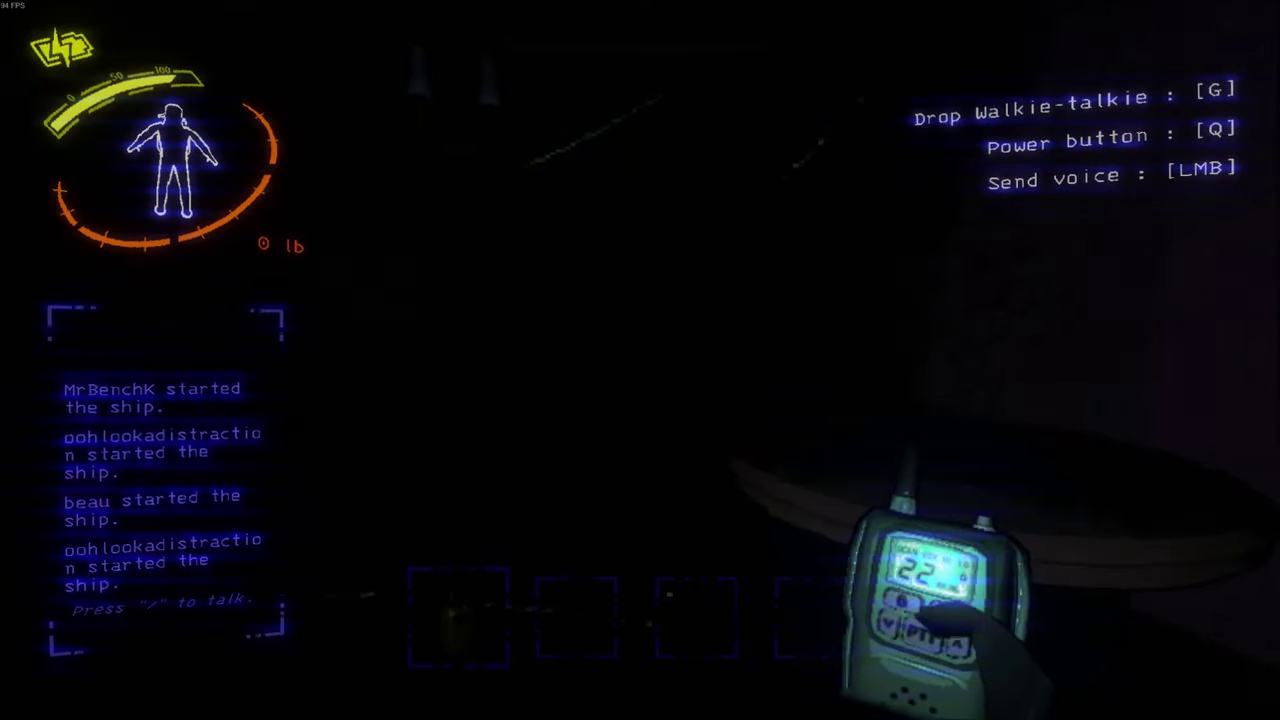
pyautogui.press('w')
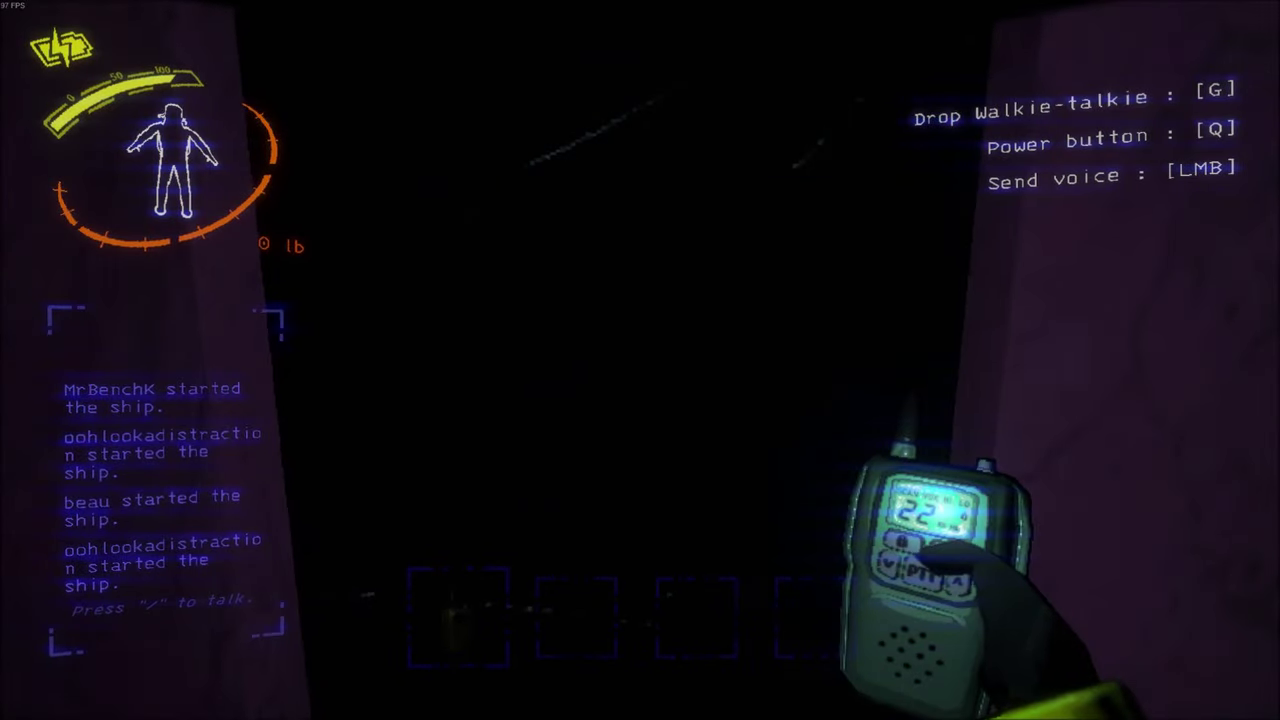
pyautogui.press('w')
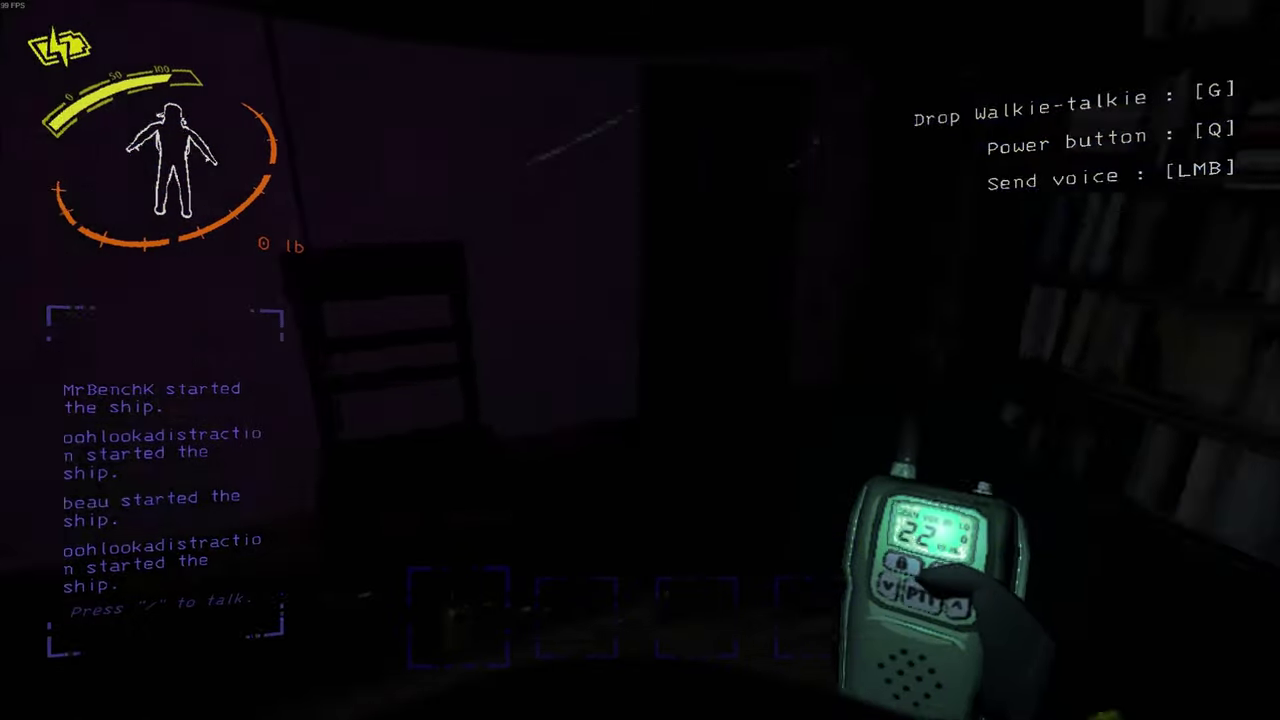
pyautogui.press('w')
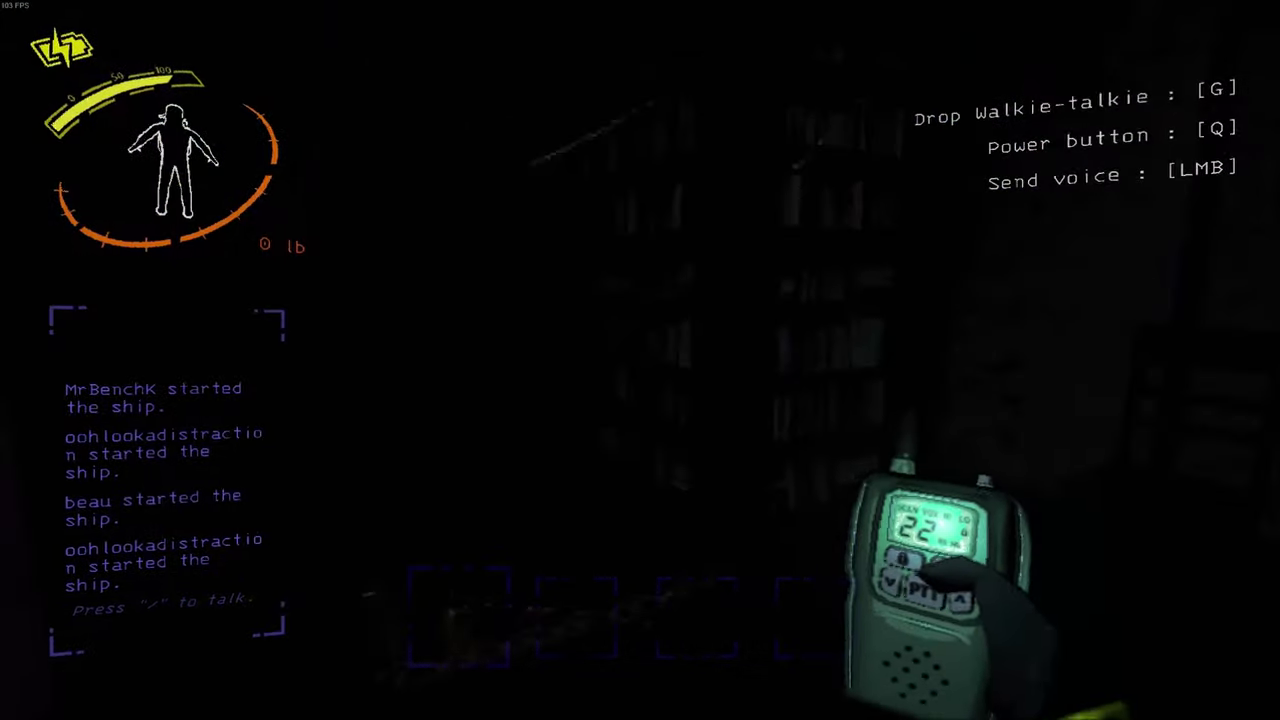
pyautogui.press('w')
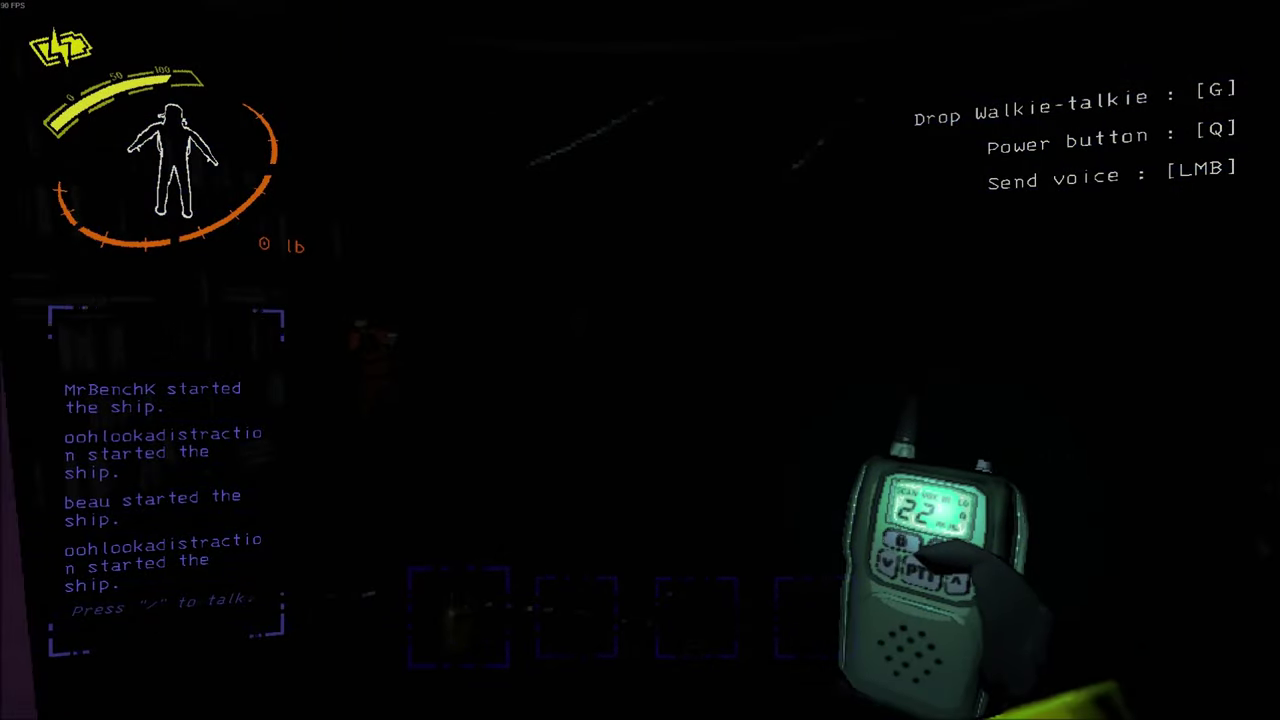
pyautogui.press('w')
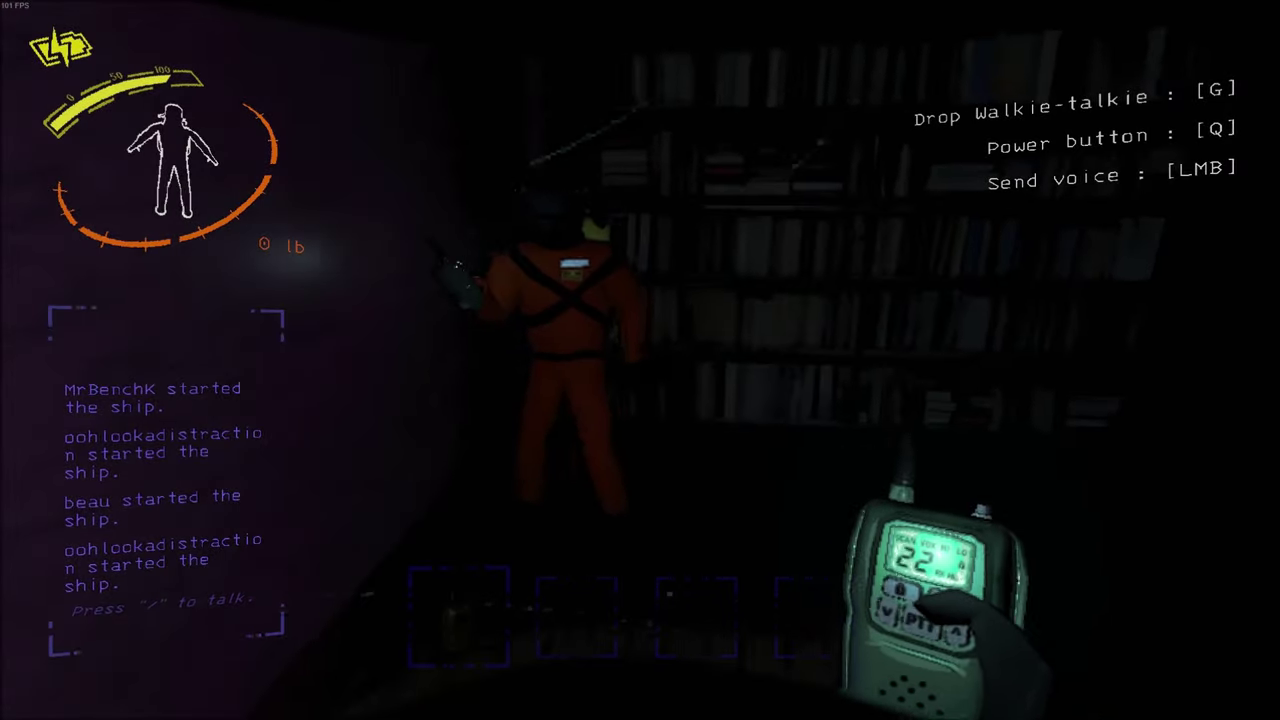
pyautogui.press('w')
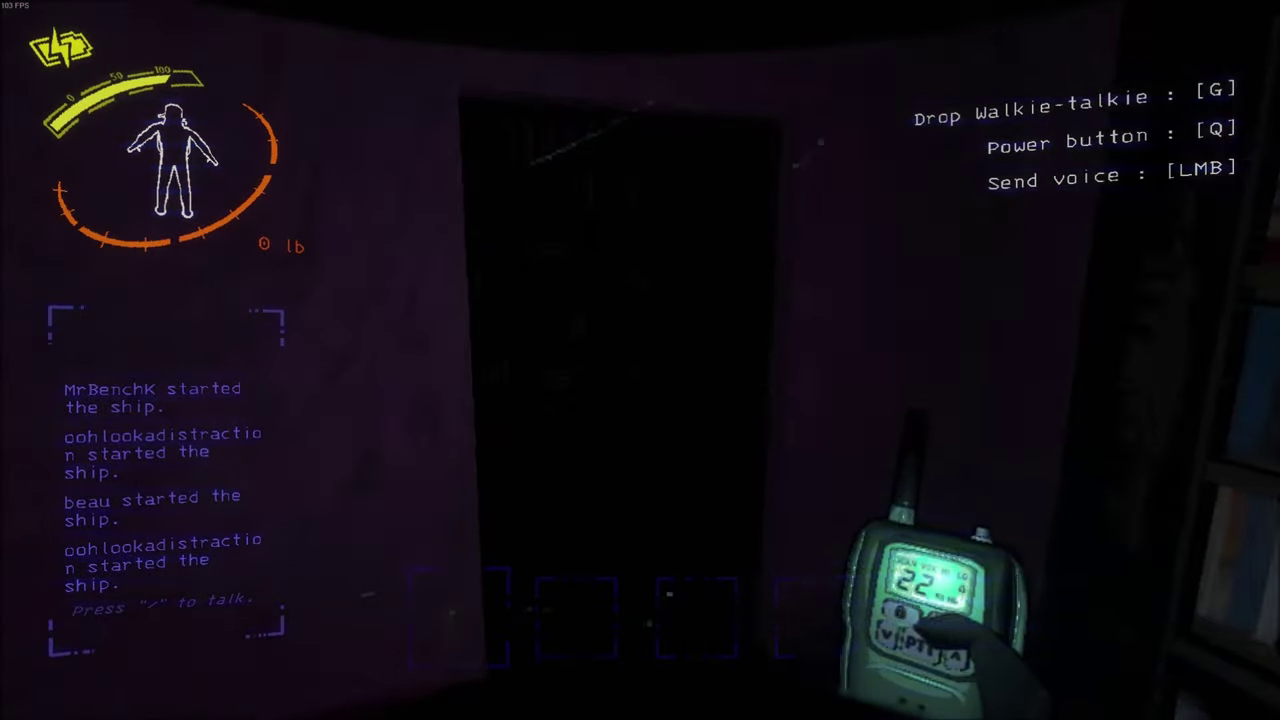
pyautogui.press('w')
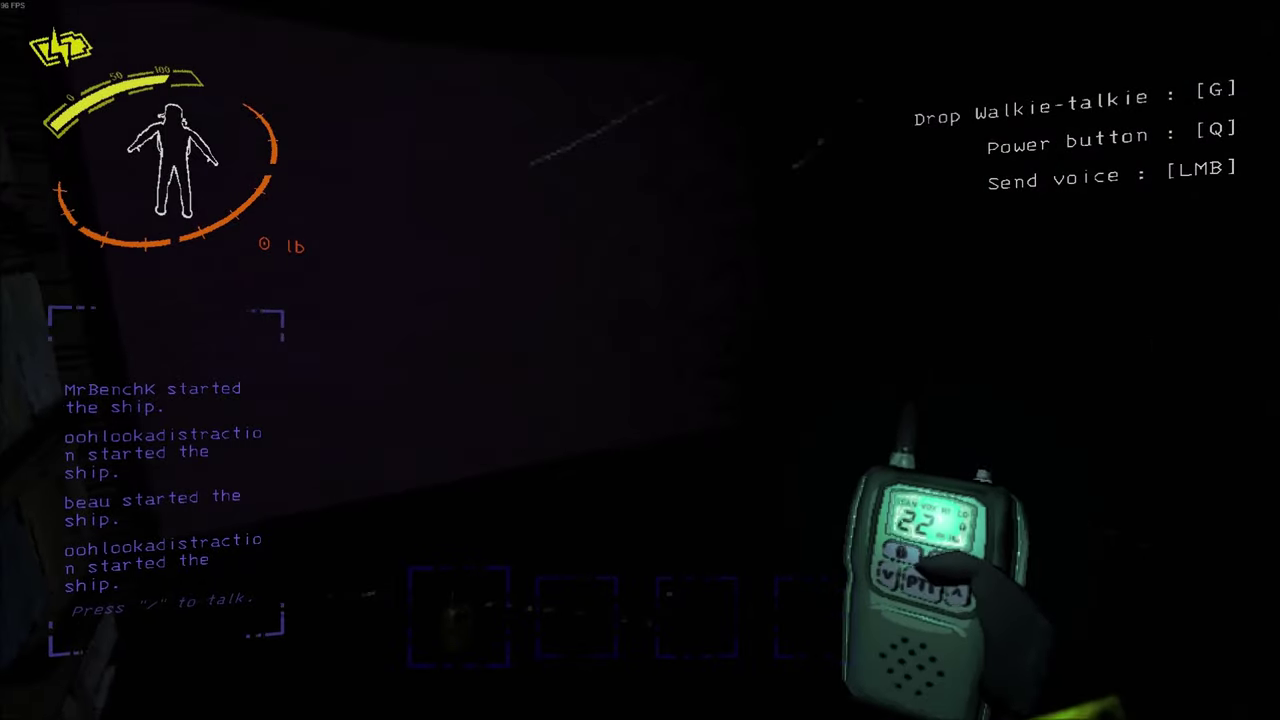
pyautogui.press('w')
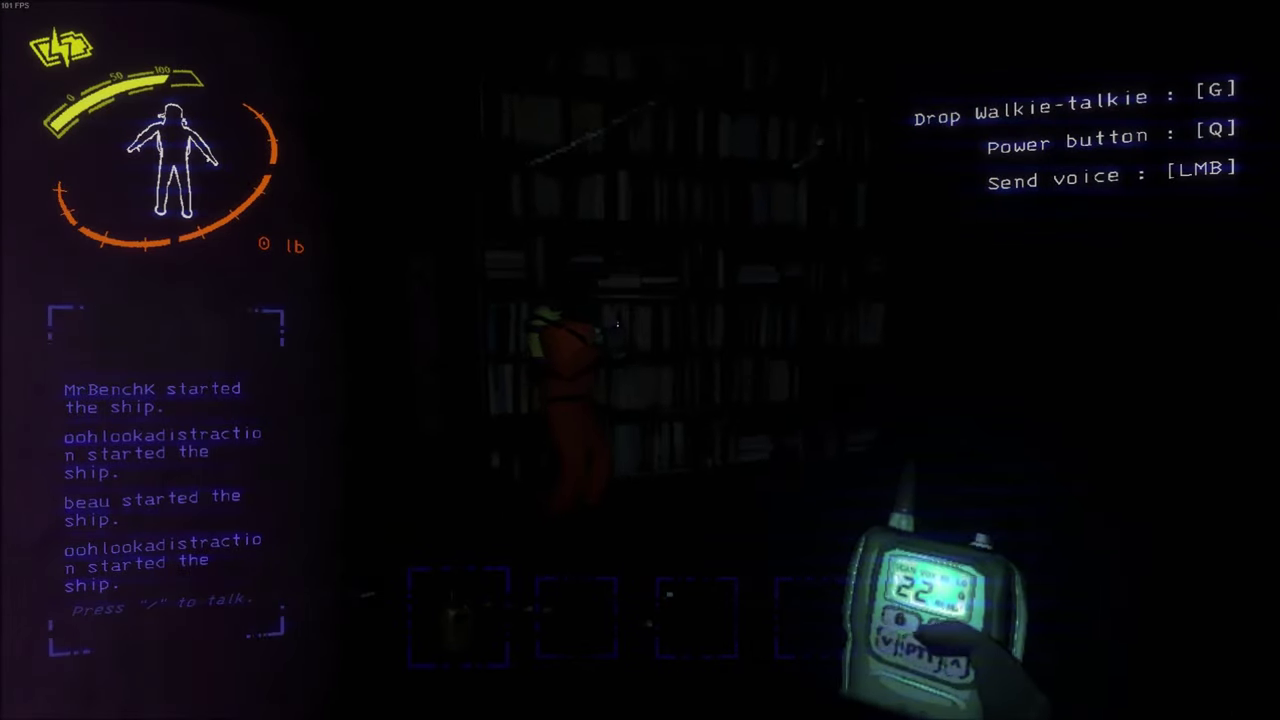
pyautogui.press('w')
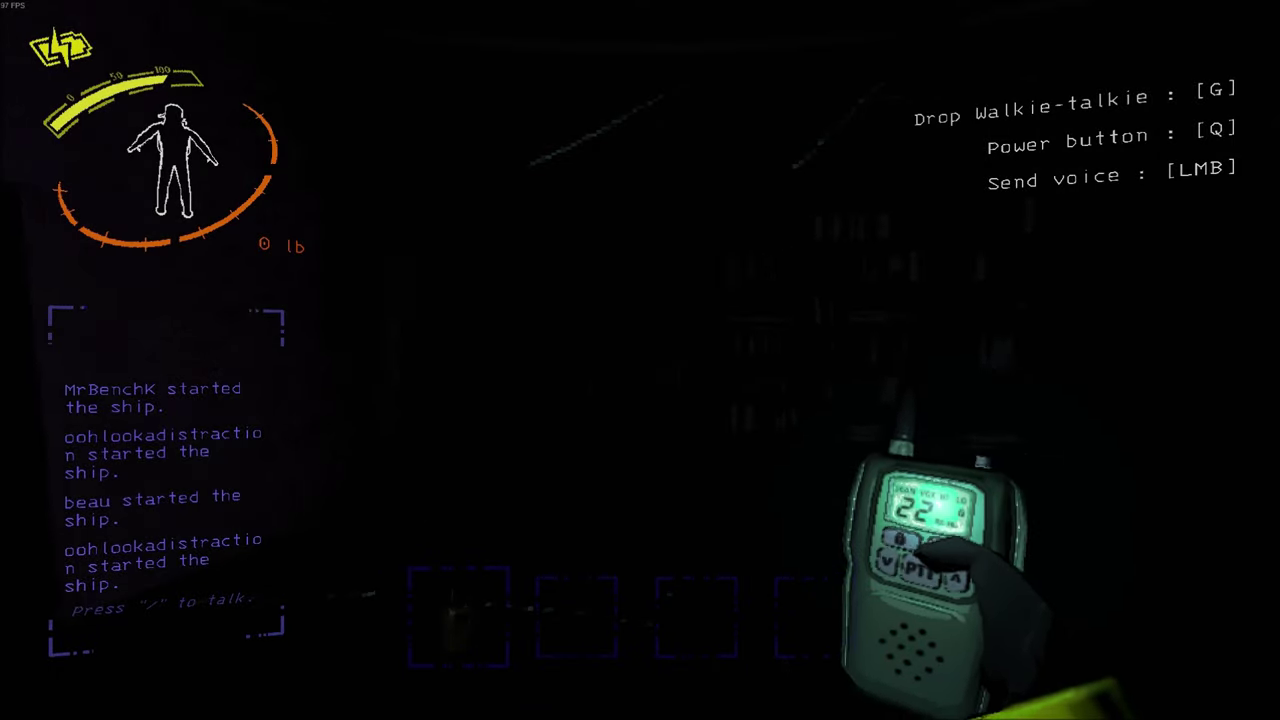
pyautogui.press('w')
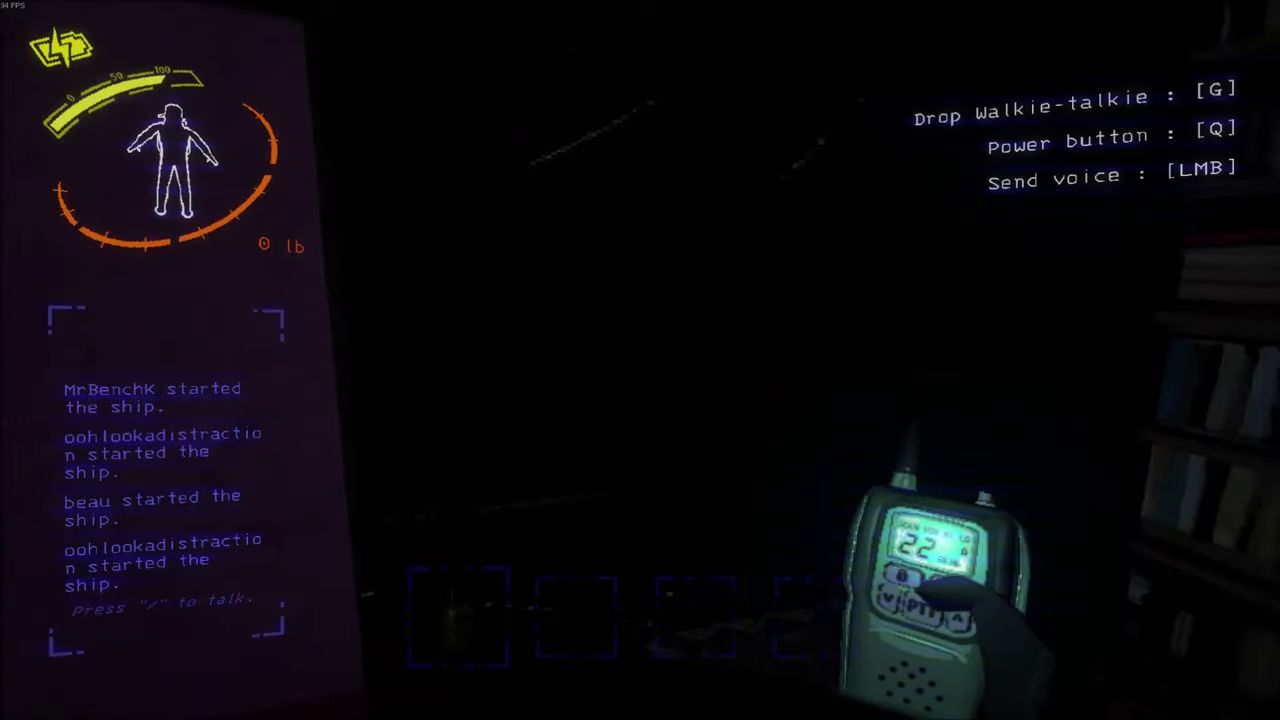
pyautogui.press('w')
pyautogui.press('w')
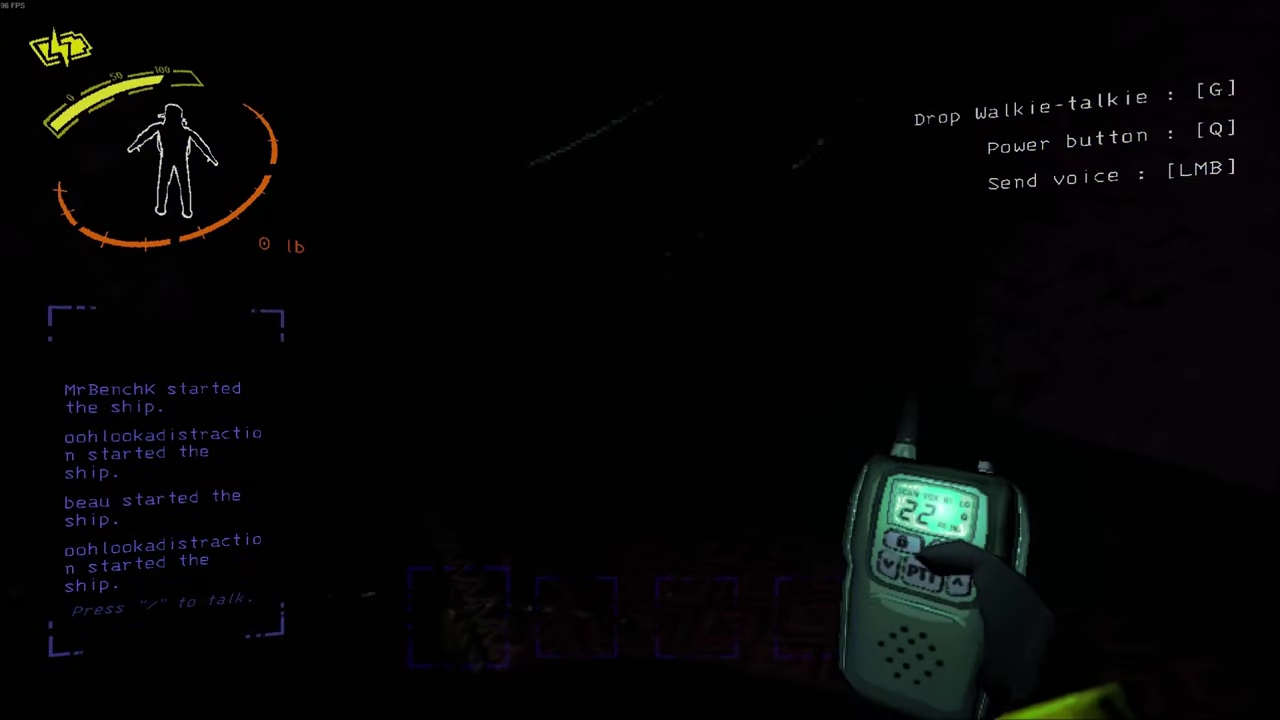
pyautogui.press('w')
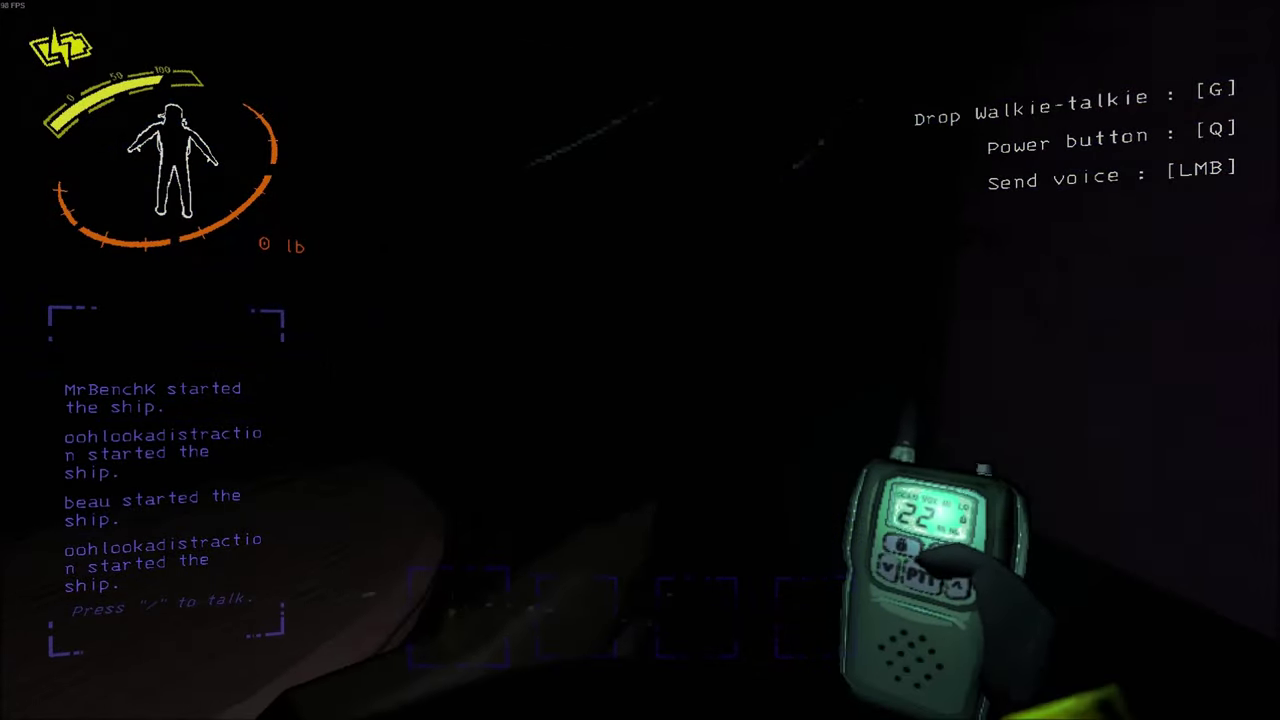
pyautogui.press('w')
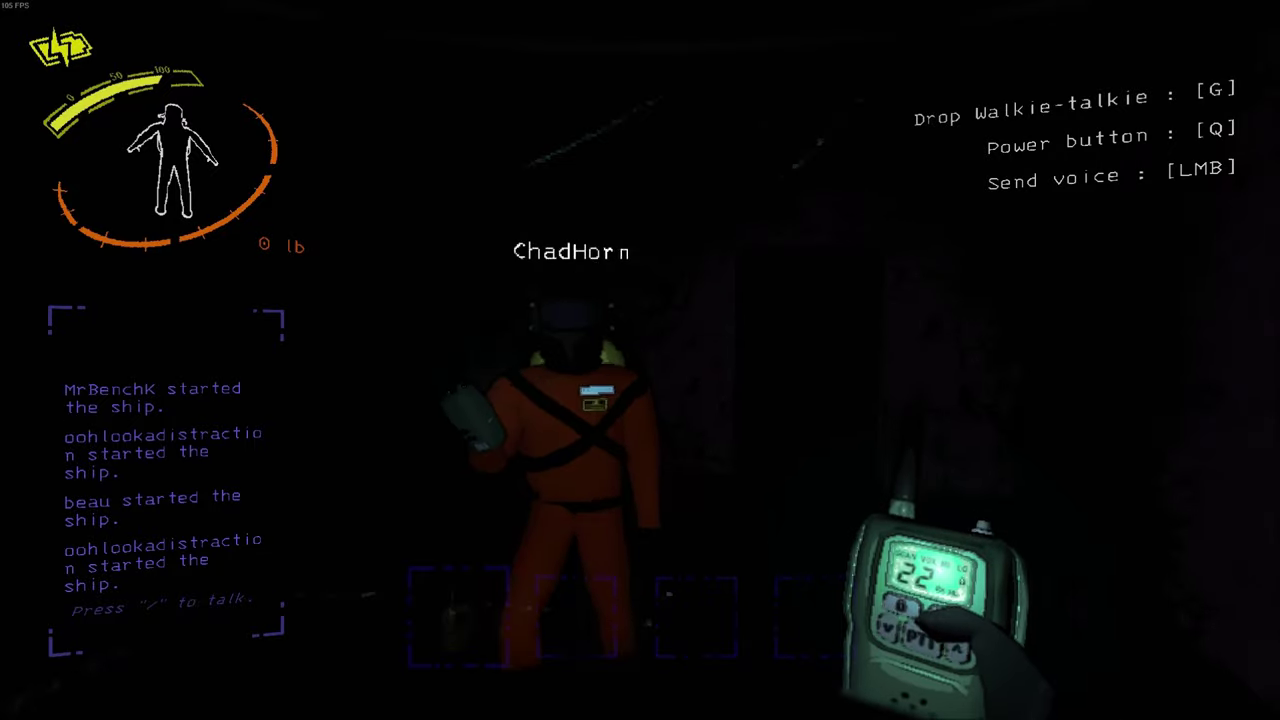
pyautogui.press('s')
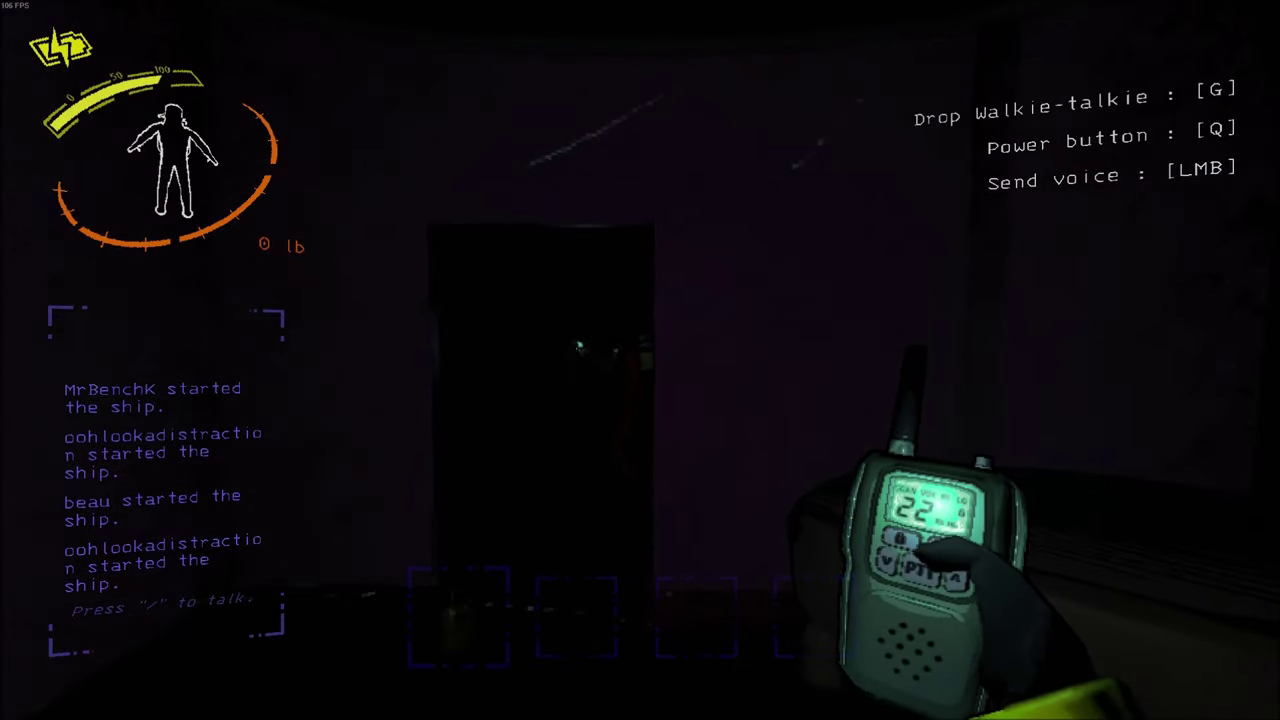
pyautogui.press('w')
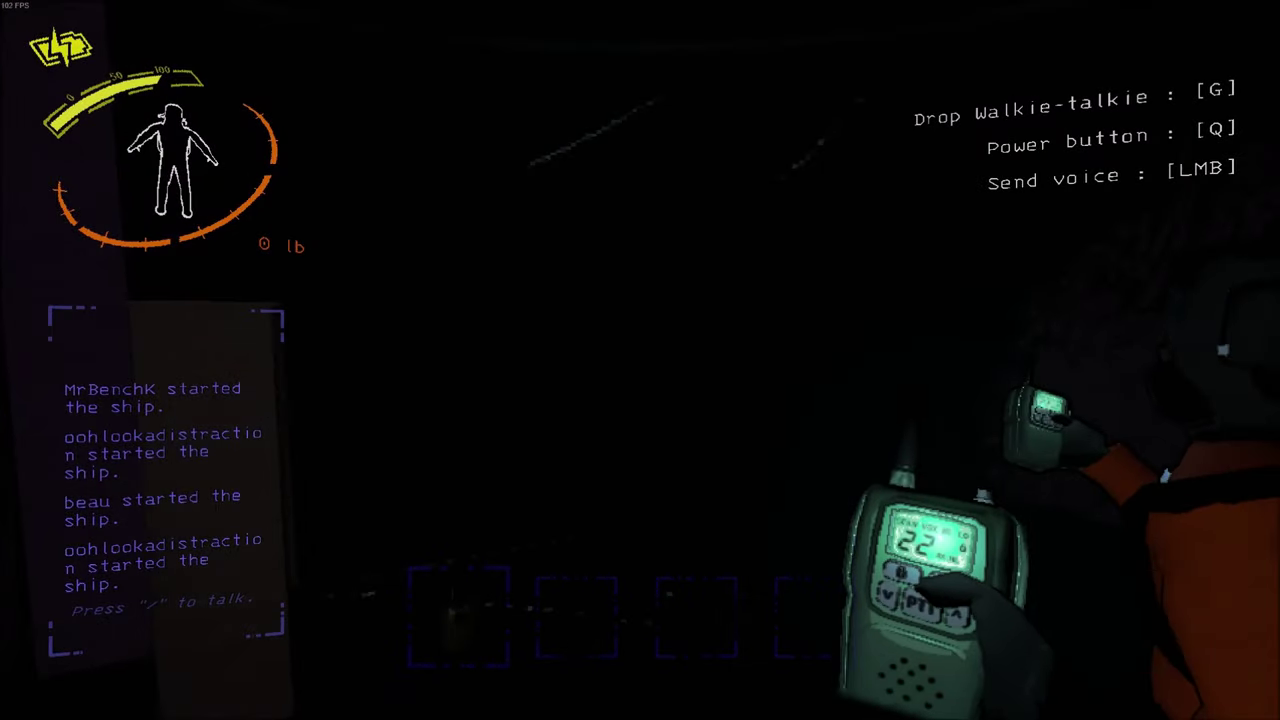
pyautogui.press('w')
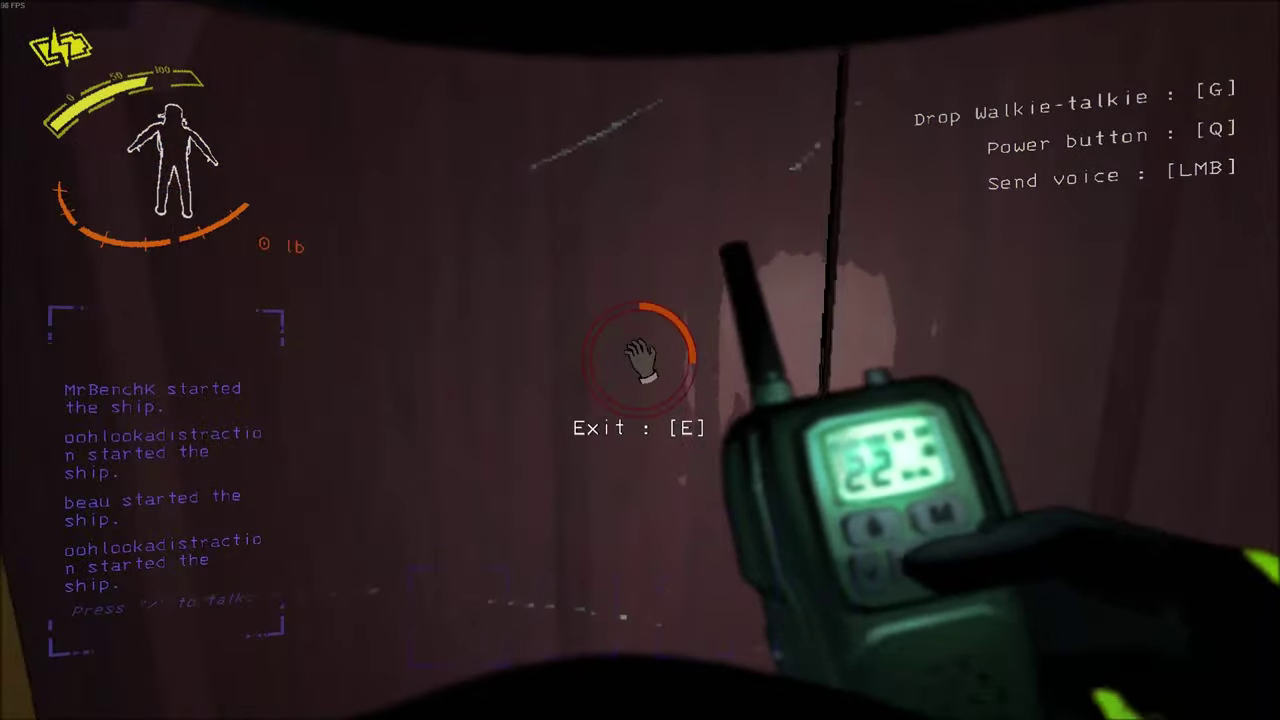
pyautogui.press('e')
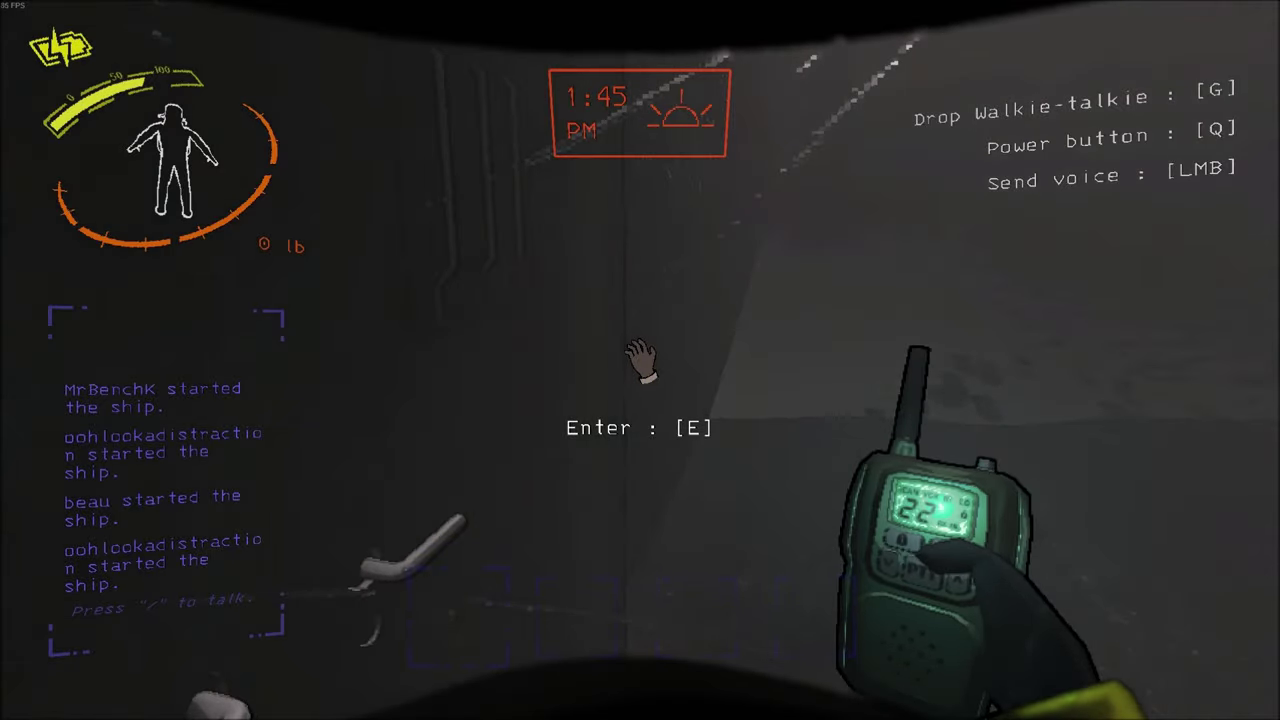
pyautogui.click(640, 360)
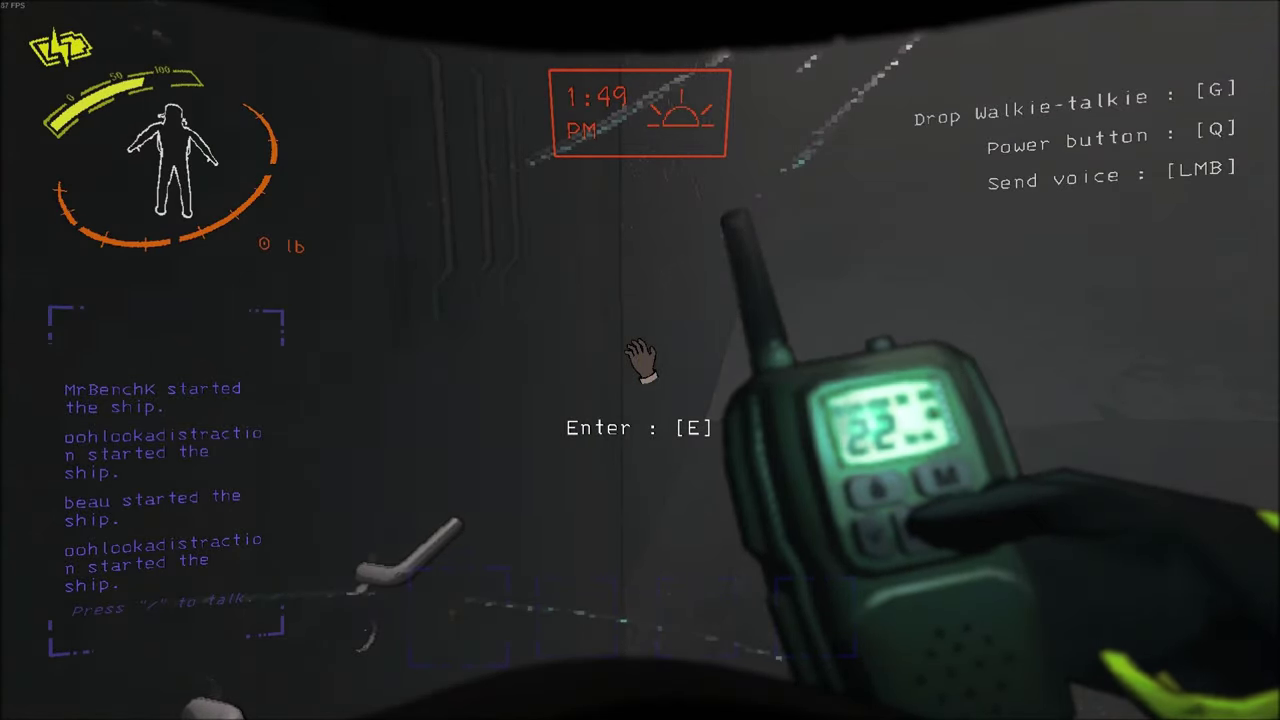
pyautogui.press('e')
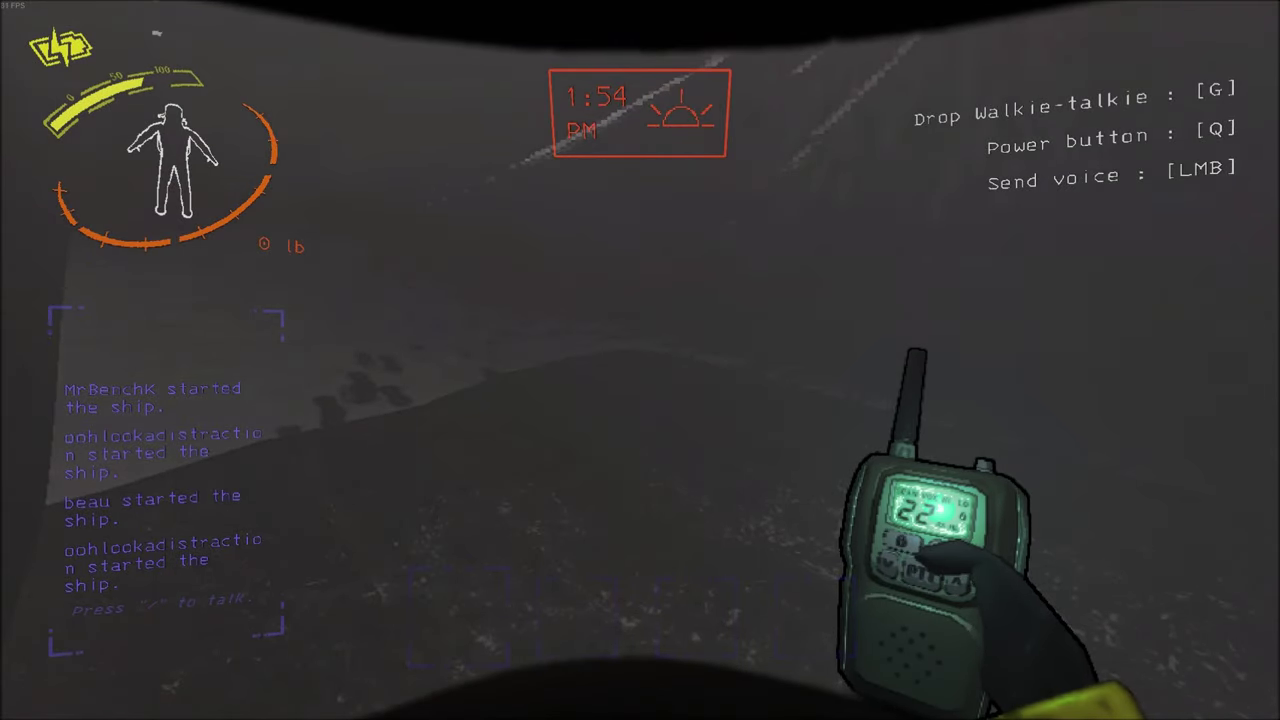
pyautogui.press('e')
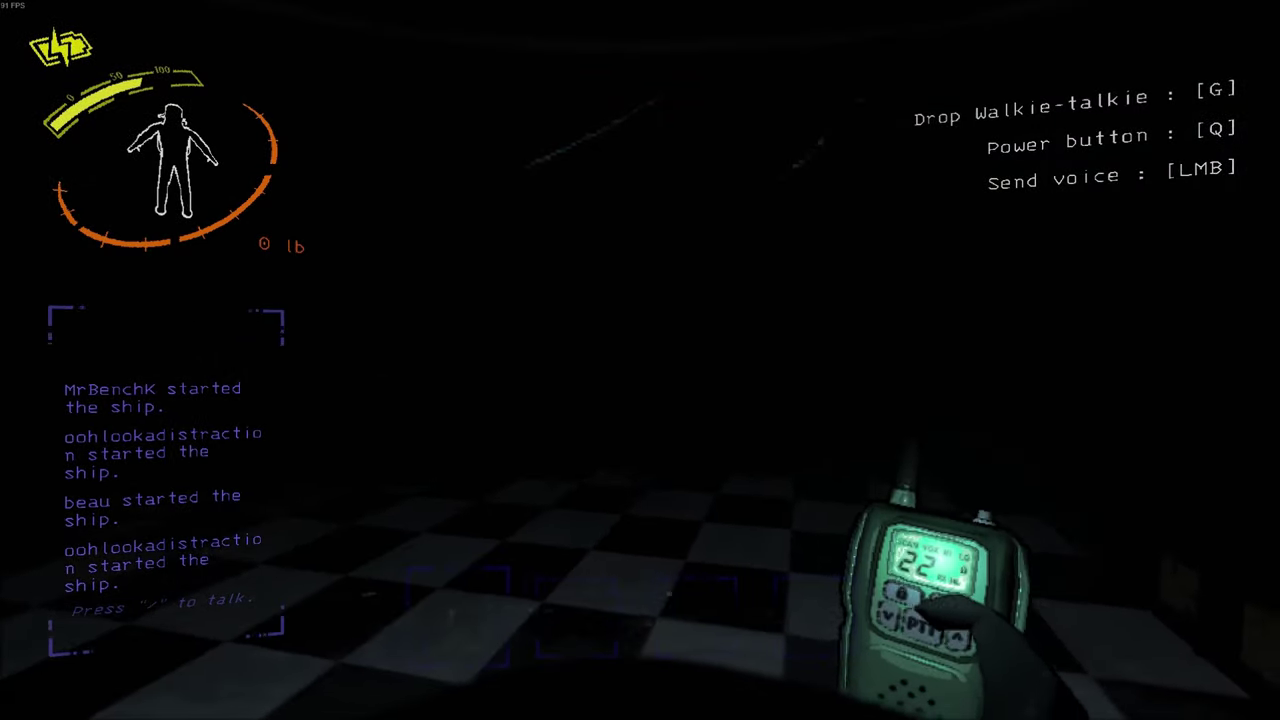
pyautogui.press('e')
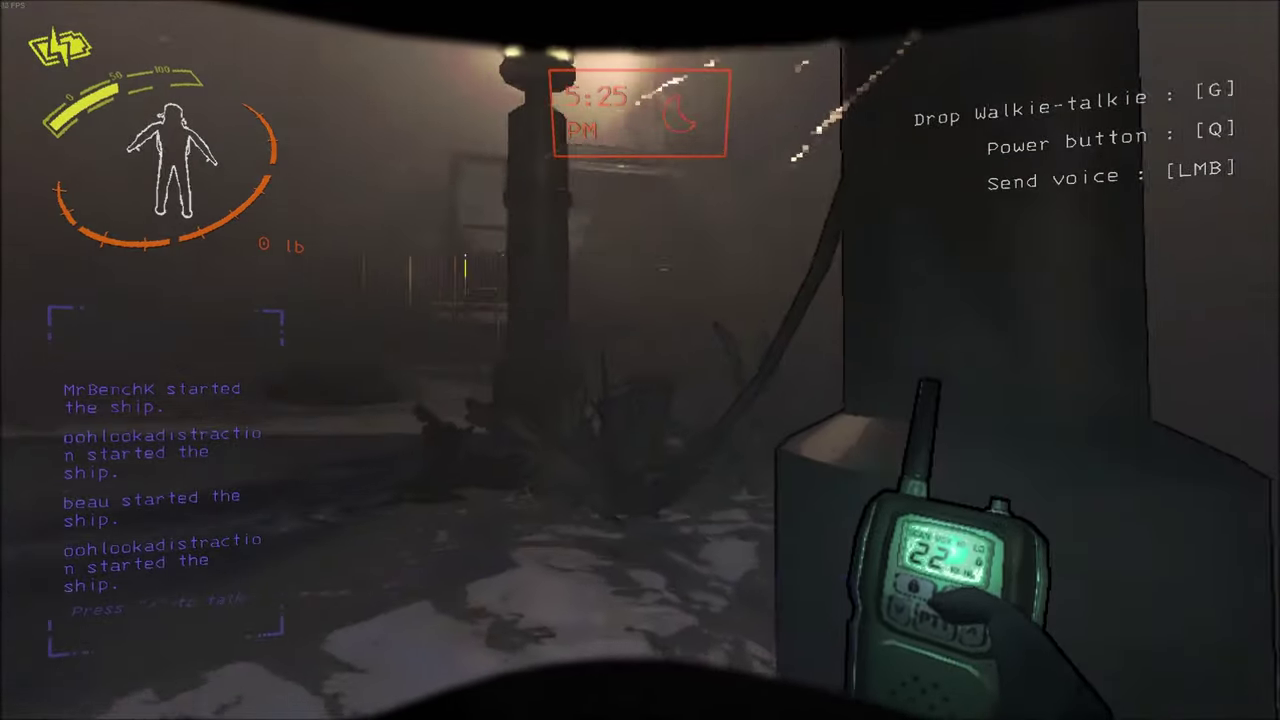
pyautogui.press('w')
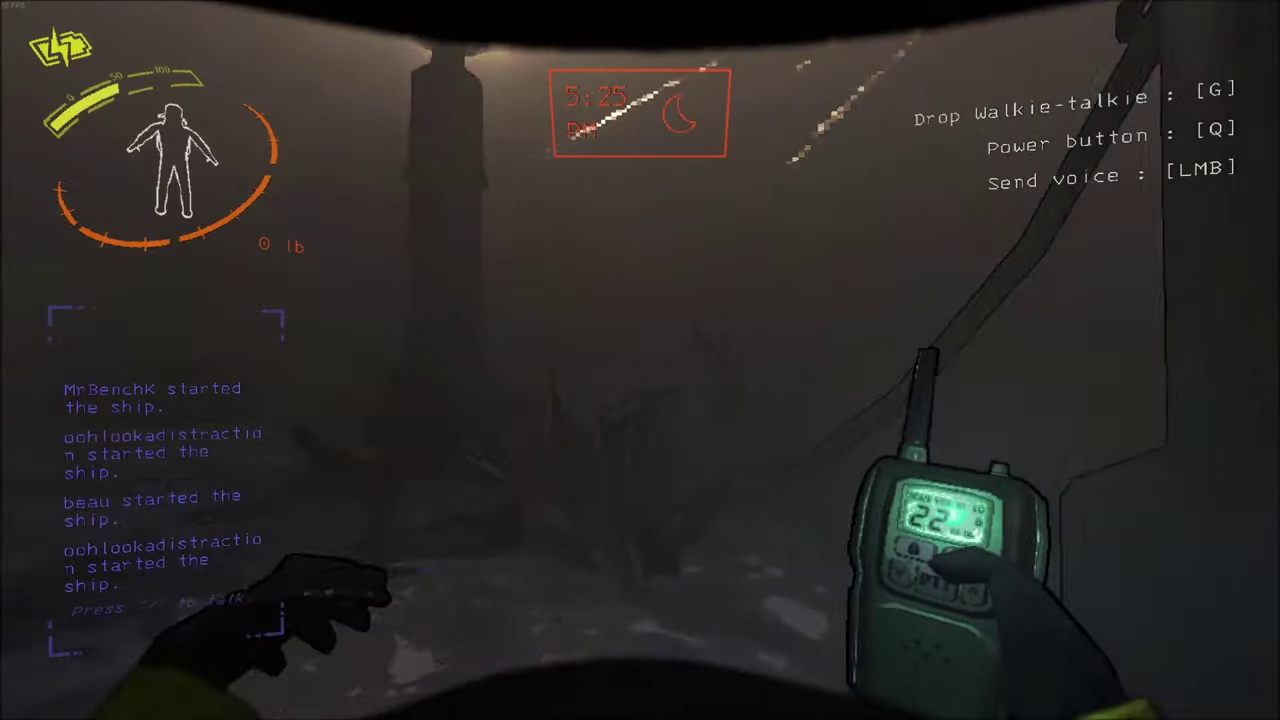
pyautogui.press('w')
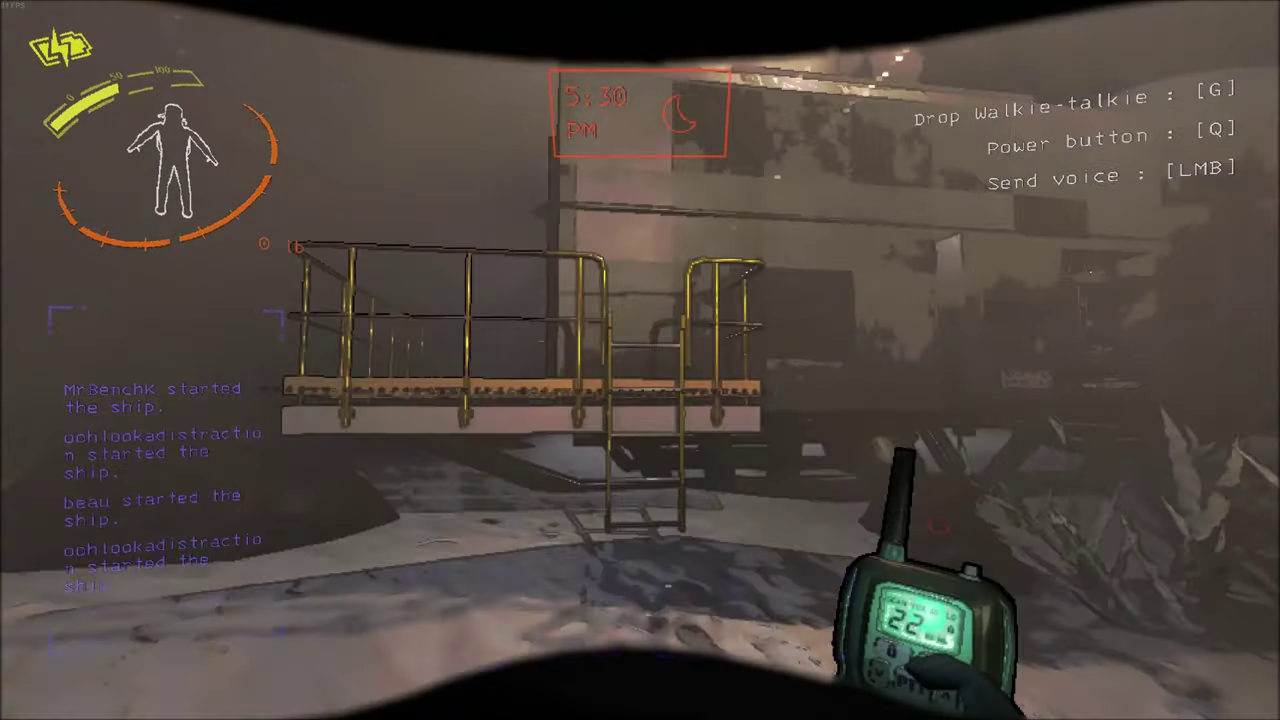
pyautogui.press('w')
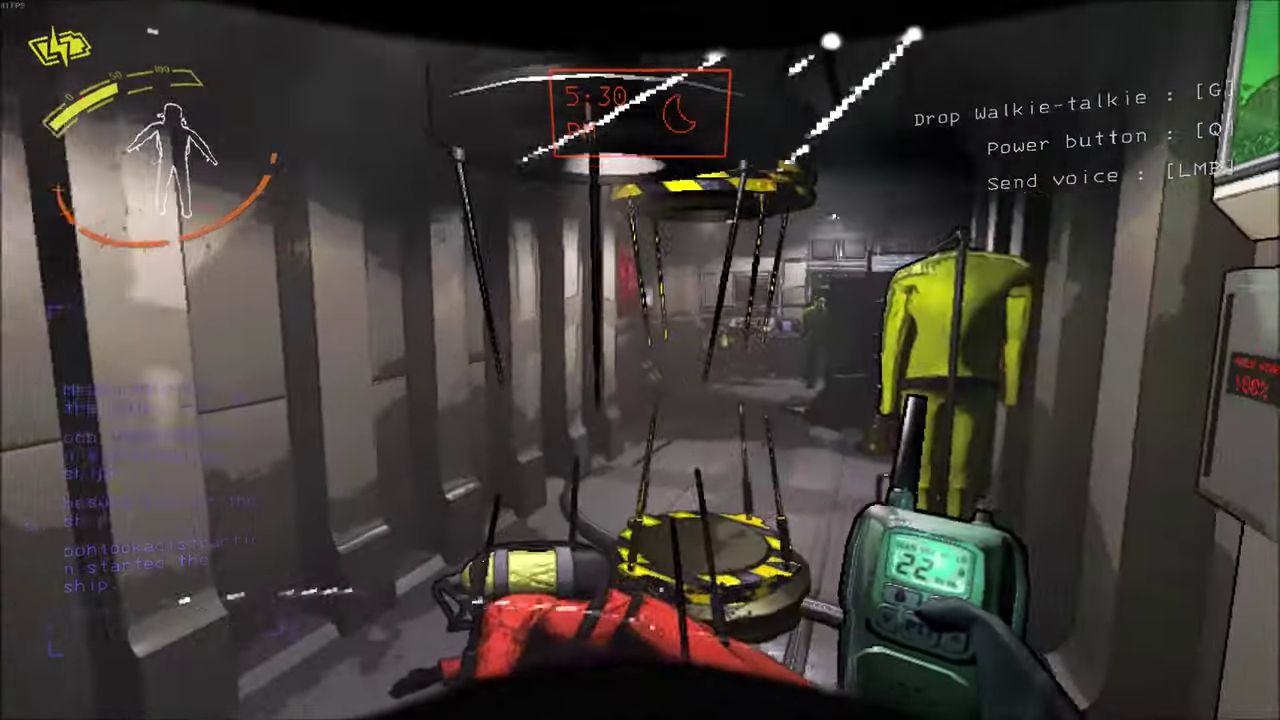
pyautogui.press('w')
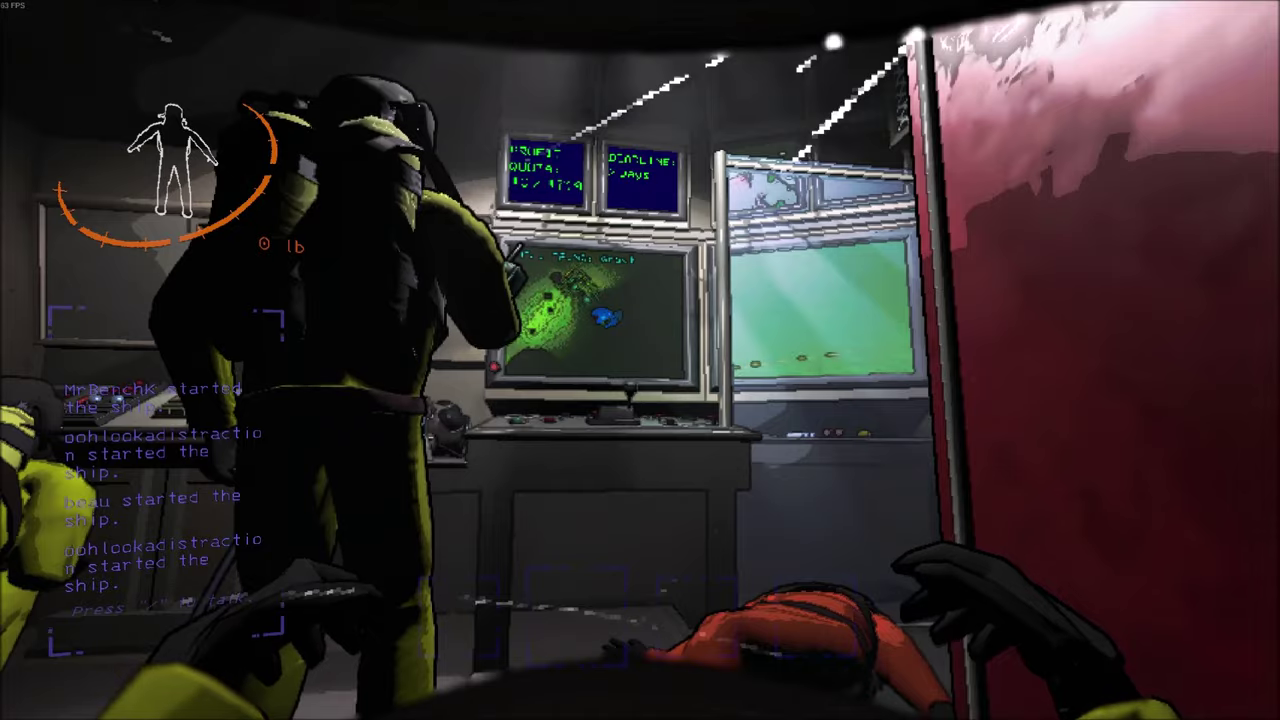
pyautogui.press('w')
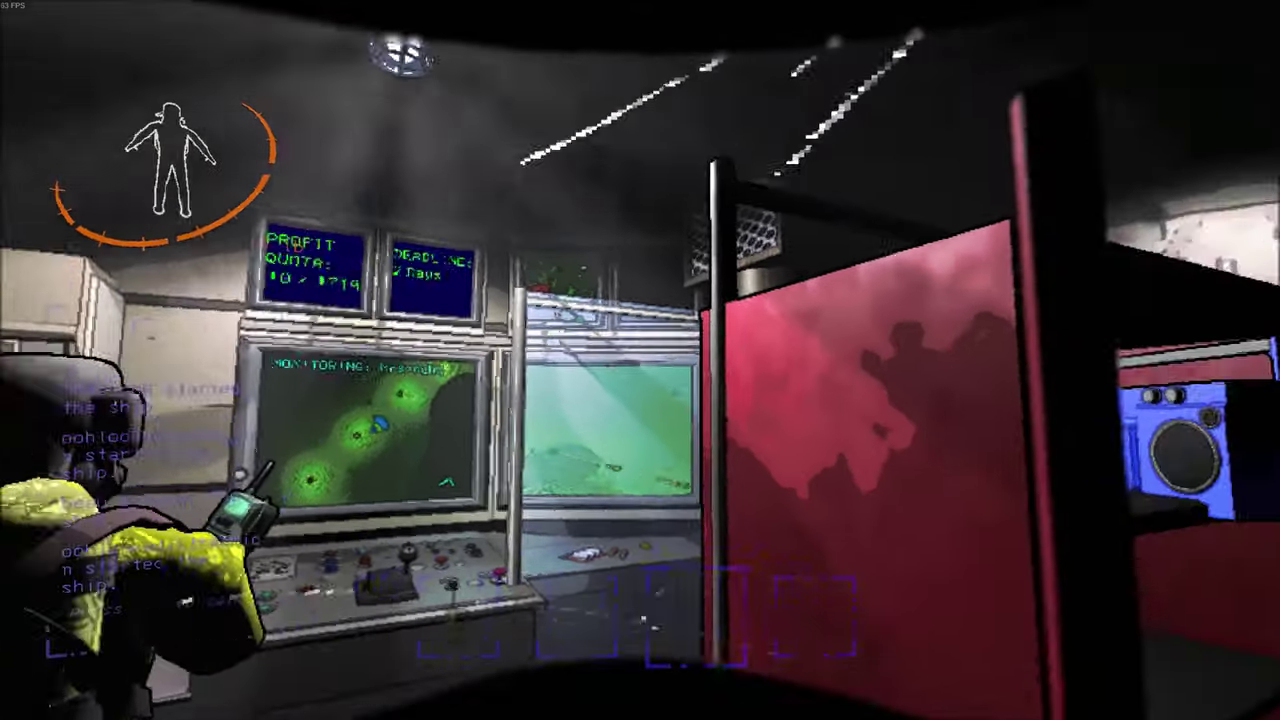
pyautogui.press('e')
pyautogui.press('w')
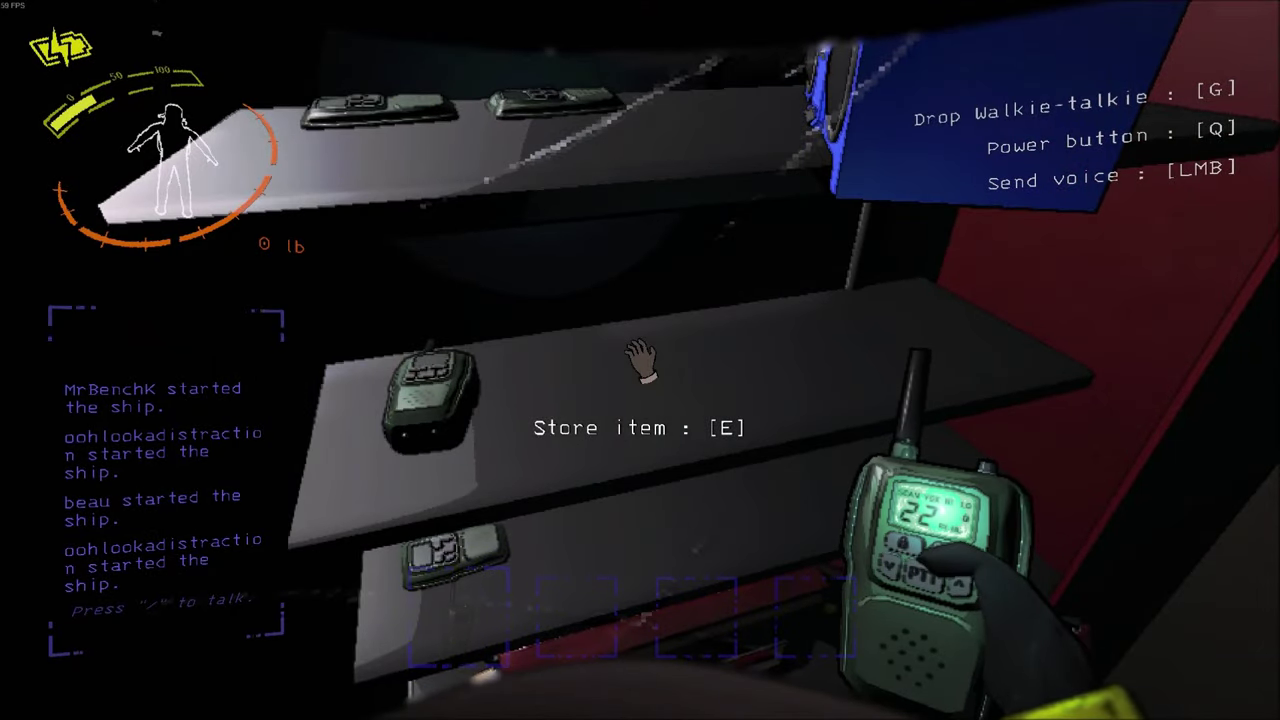
pyautogui.press('w')
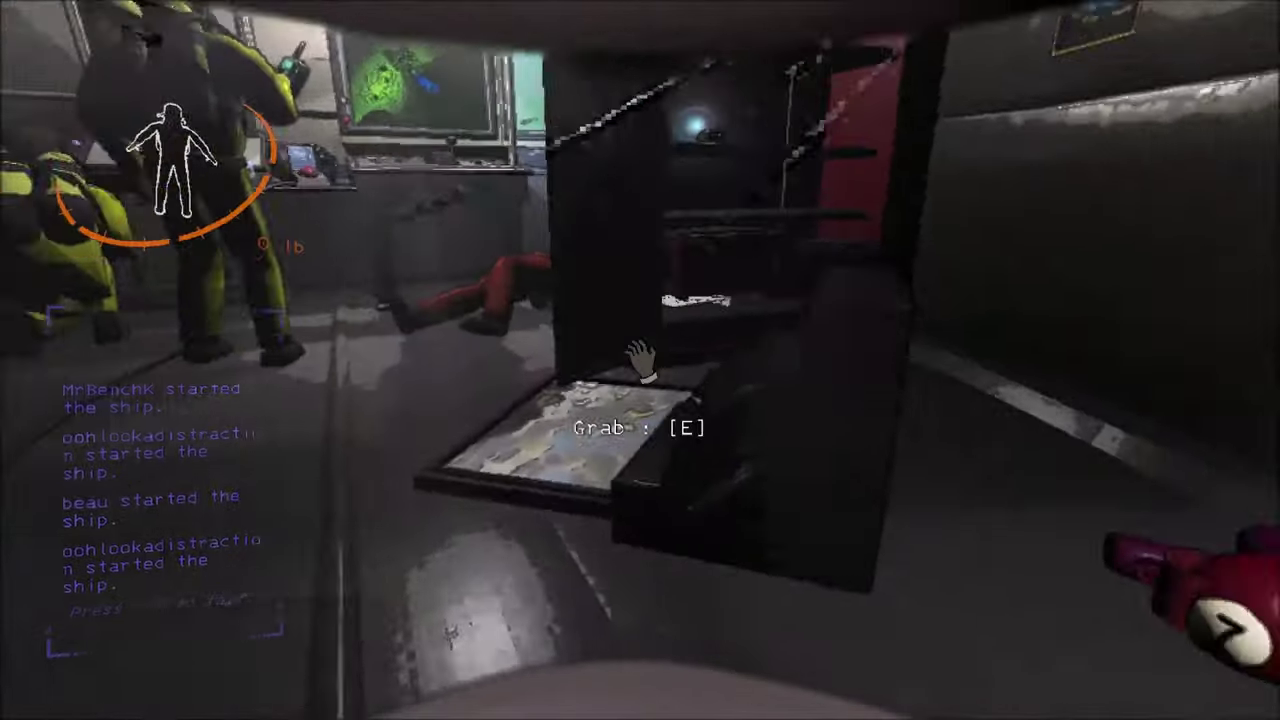
pyautogui.press('w')
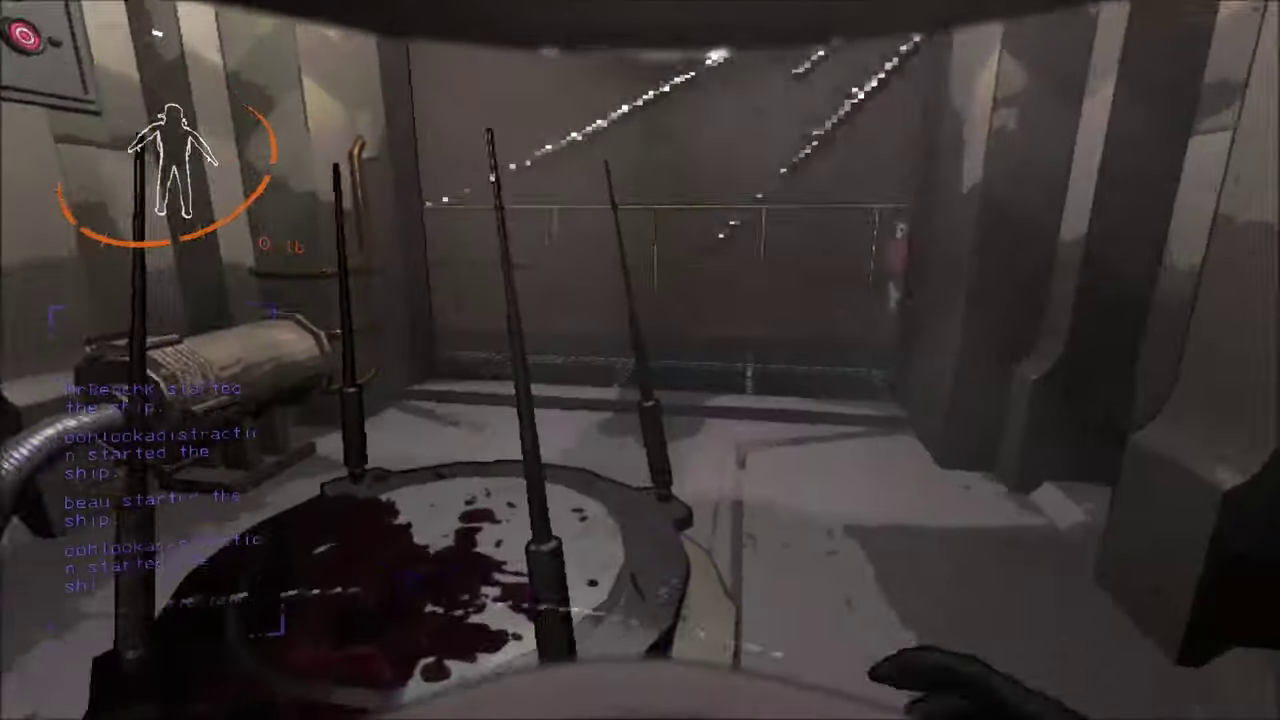
pyautogui.press('w')
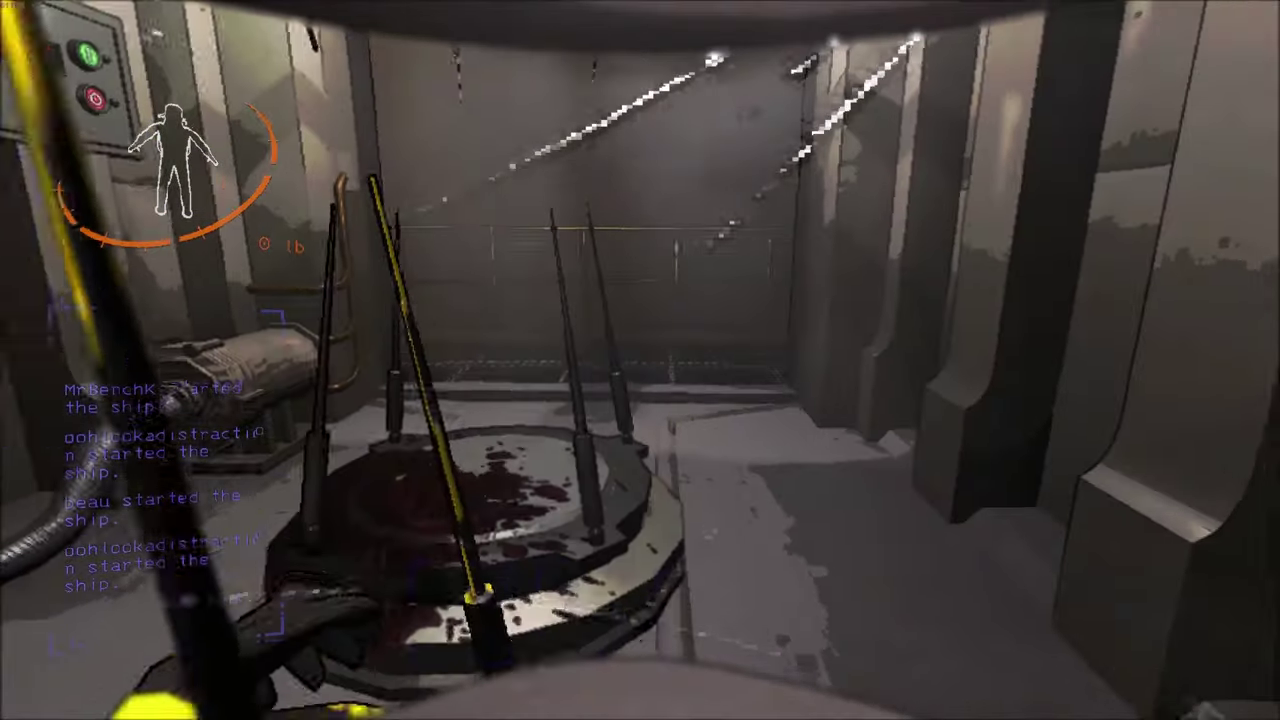
pyautogui.press('w')
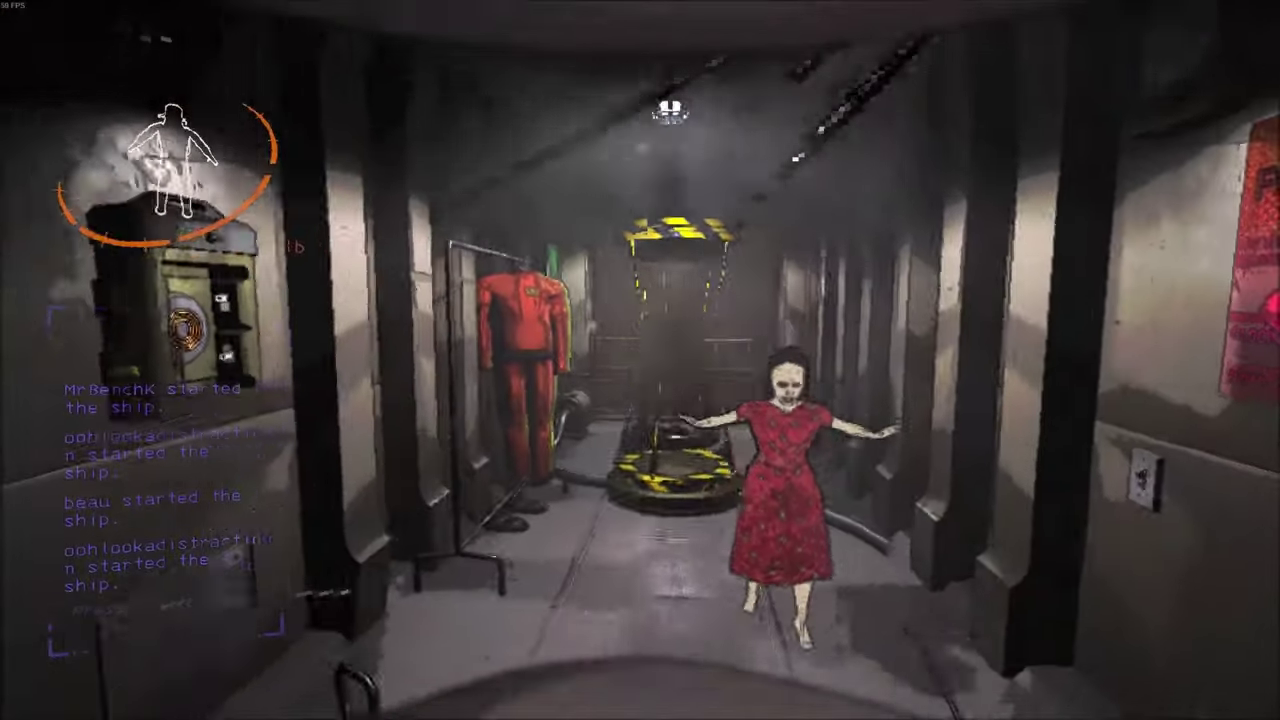